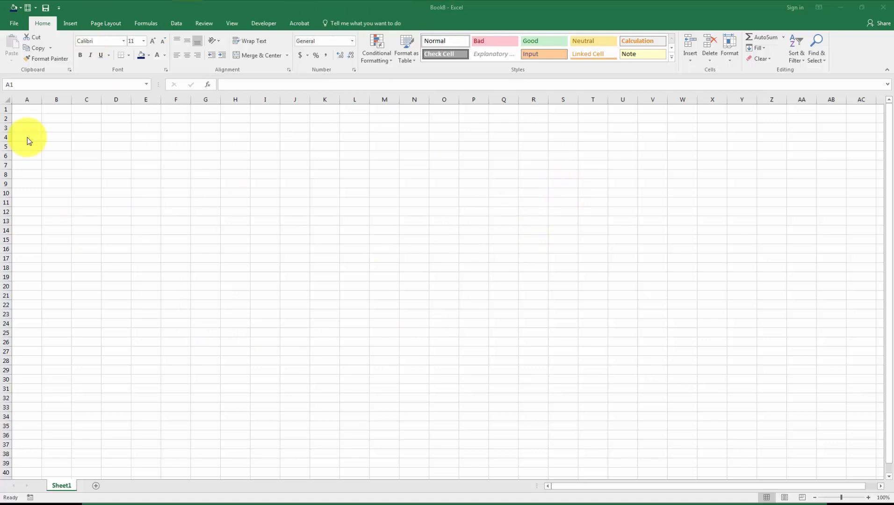
From the blank workbook, go to File > New and scroll through the featured templates like Family budget.
{"action": "left_click", "coordinate": [134, 150]}
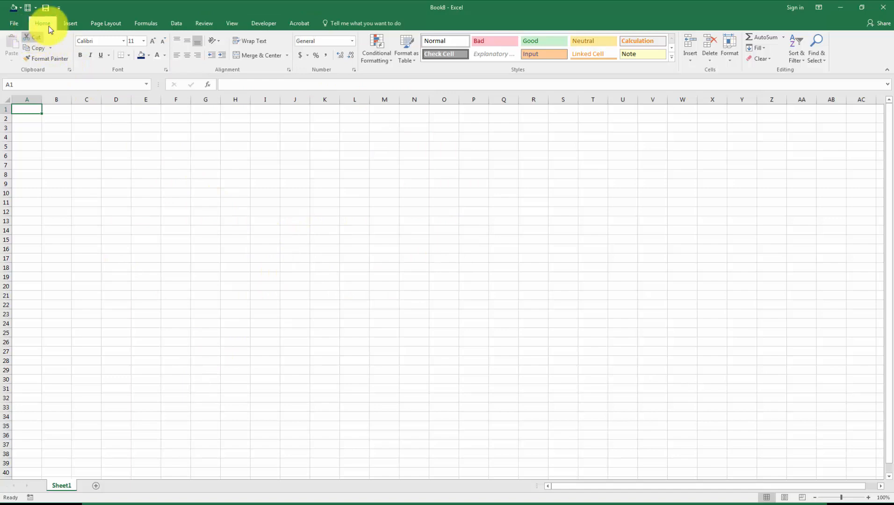
{"action": "left_click", "coordinate": [14, 23]}
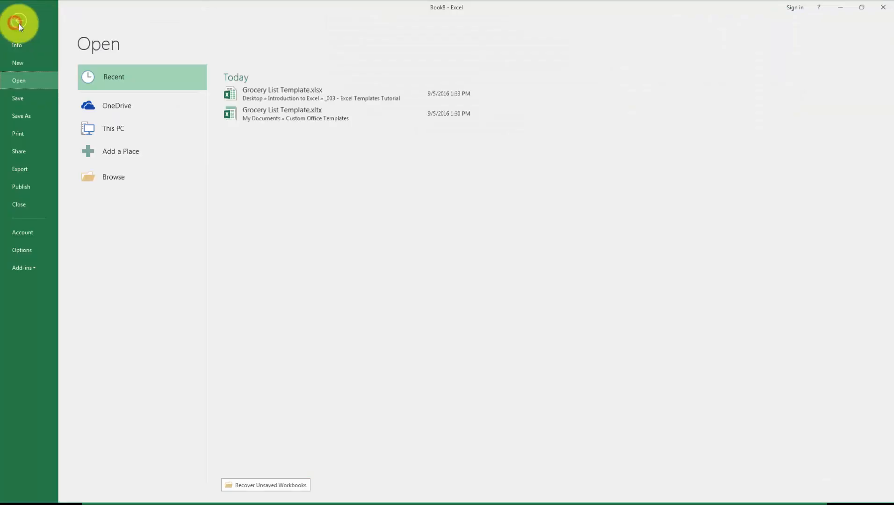
{"action": "left_click", "coordinate": [31, 64]}
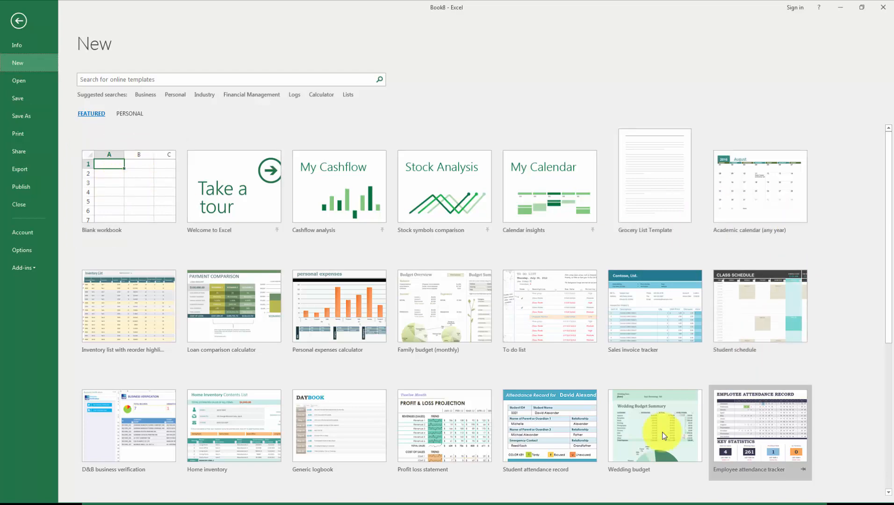
{"action": "scroll", "coordinate": [277, 338], "scroll_direction": "down", "scroll_amount": 3}
{"action": "scroll", "coordinate": [353, 308], "scroll_direction": "down", "scroll_amount": 2}
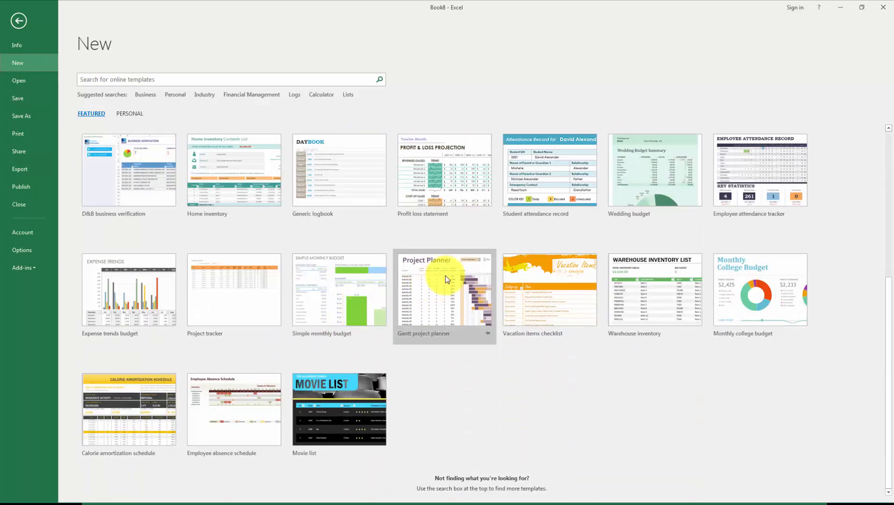
{"action": "scroll", "coordinate": [463, 284], "scroll_direction": "up", "scroll_amount": 2}
{"action": "scroll", "coordinate": [462, 283], "scroll_direction": "up", "scroll_amount": 2}
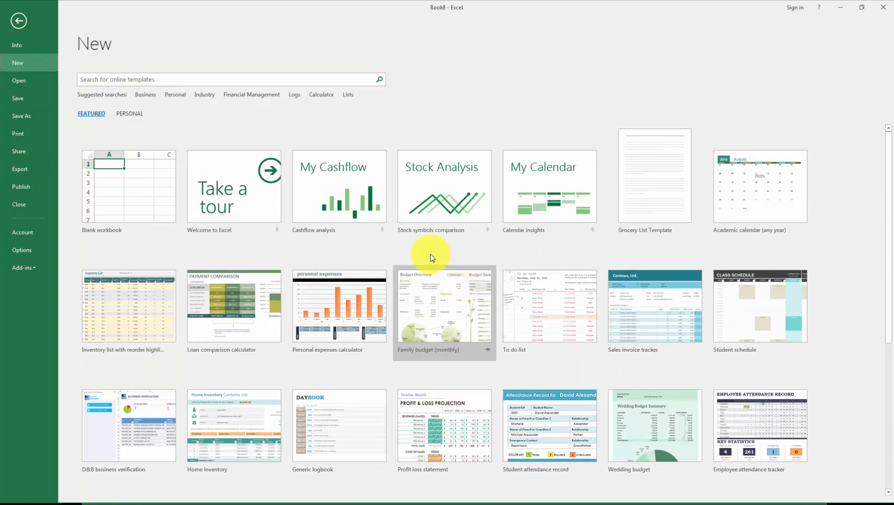
{"action": "scroll", "coordinate": [439, 309], "scroll_direction": "down", "scroll_amount": 3}
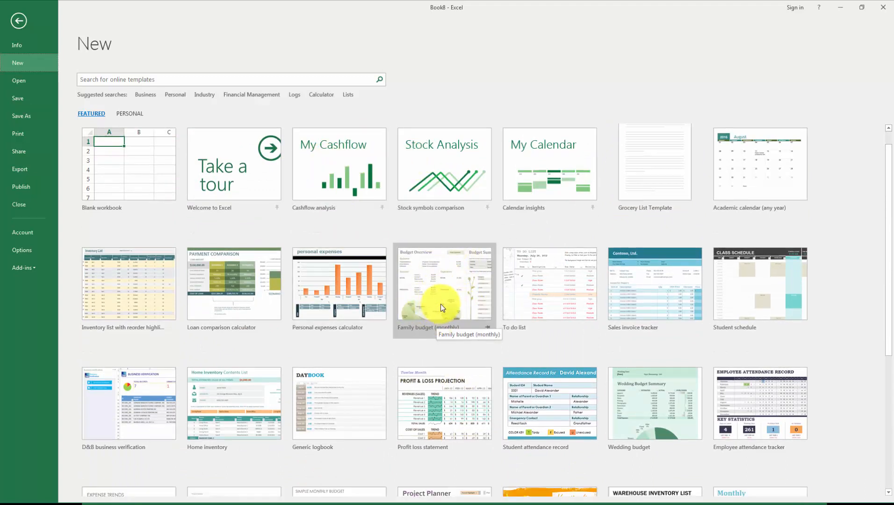
{"action": "scroll", "coordinate": [668, 343], "scroll_direction": "down", "scroll_amount": 1}
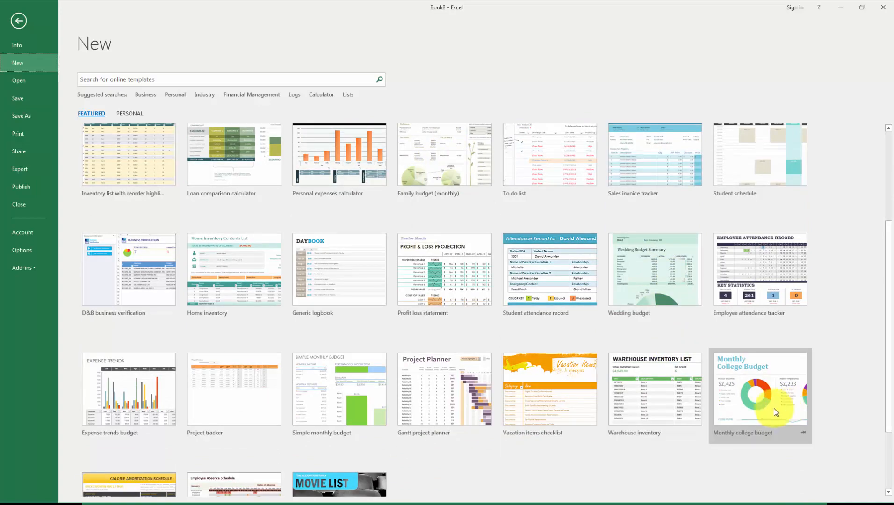
{"action": "scroll", "coordinate": [764, 390], "scroll_direction": "up", "scroll_amount": 5}
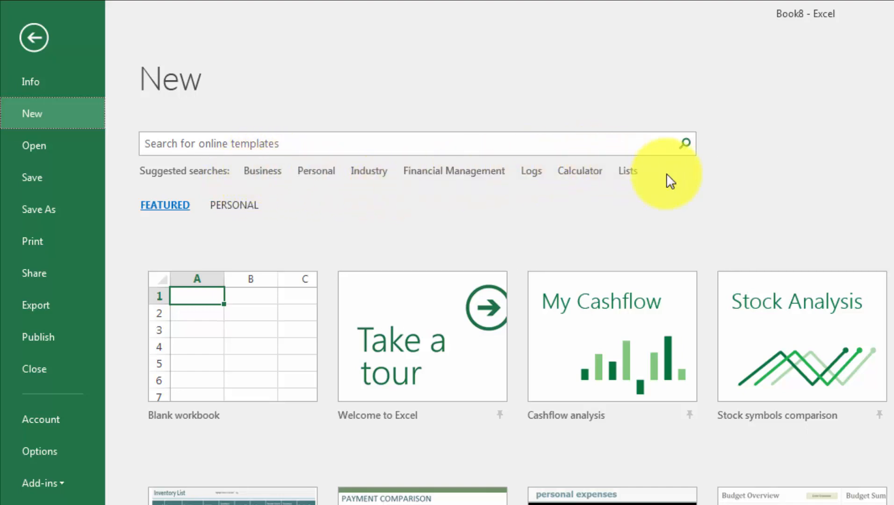
Search online templates in the Business category and browse the results.
{"action": "left_click", "coordinate": [193, 148]}
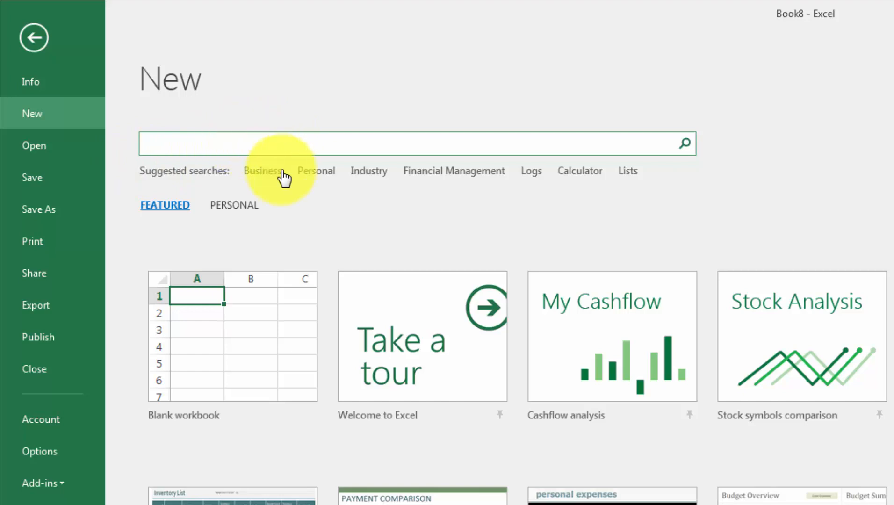
{"action": "left_click", "coordinate": [258, 176]}
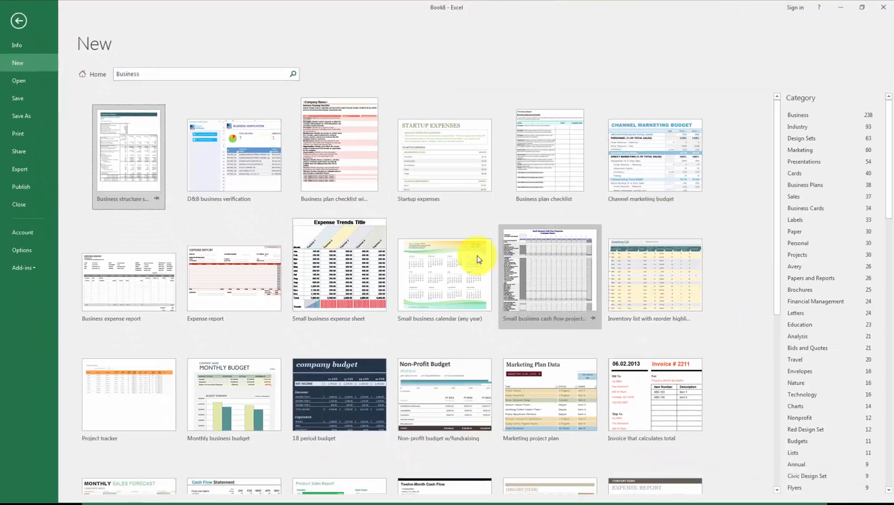
{"action": "scroll", "coordinate": [476, 259], "scroll_direction": "down", "scroll_amount": 5}
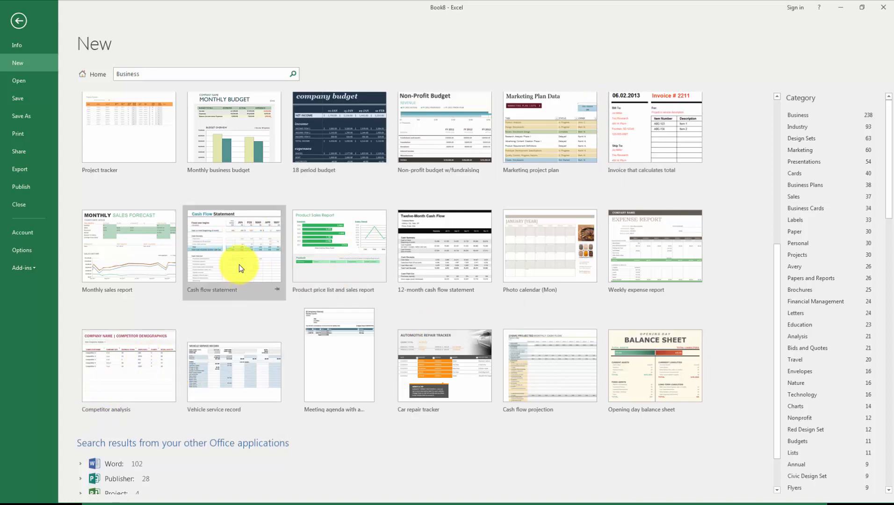
{"action": "scroll", "coordinate": [236, 253], "scroll_direction": "up", "scroll_amount": 5}
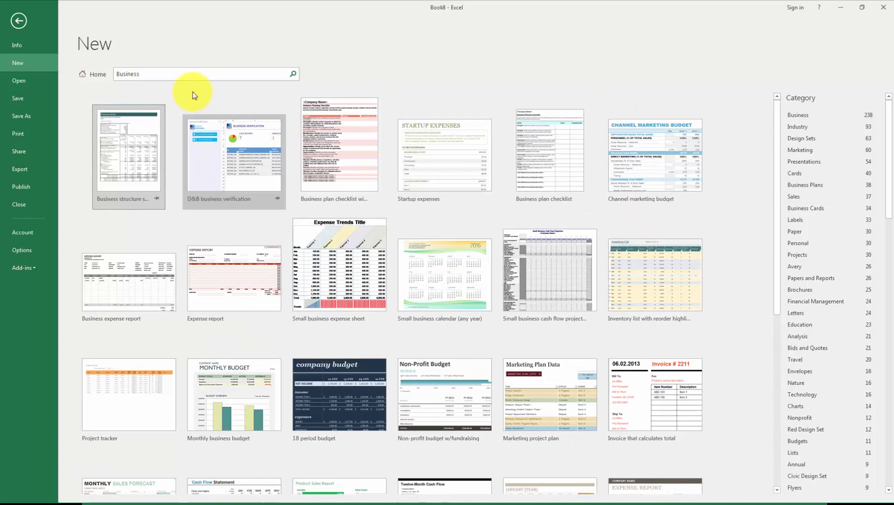
Search for 'income statement' and create a workbook from the Profit loss statement template.
{"action": "left_click", "coordinate": [167, 75]}
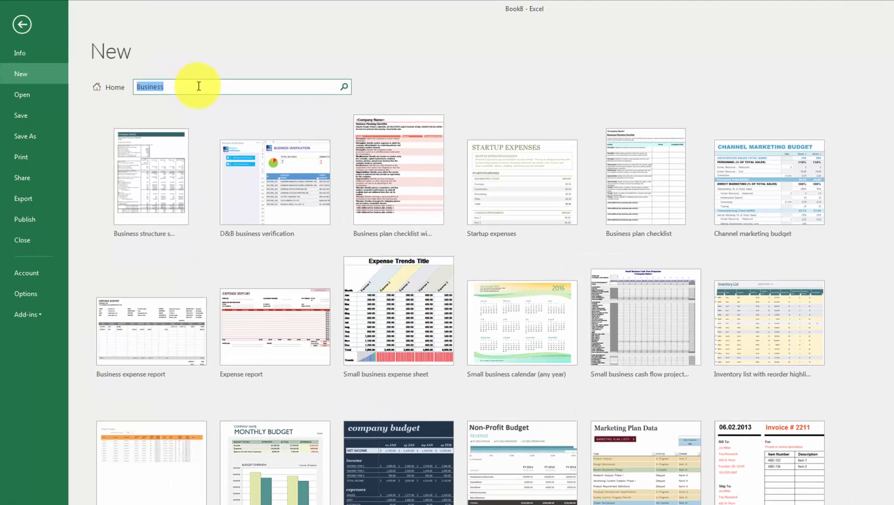
{"action": "type", "text": "income state"}
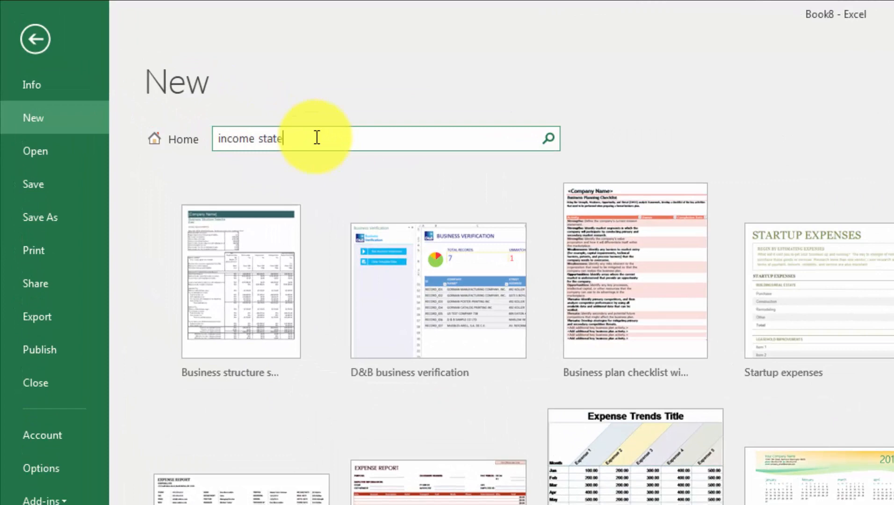
{"action": "type", "text": "ment"}
{"action": "key", "text": "Return"}
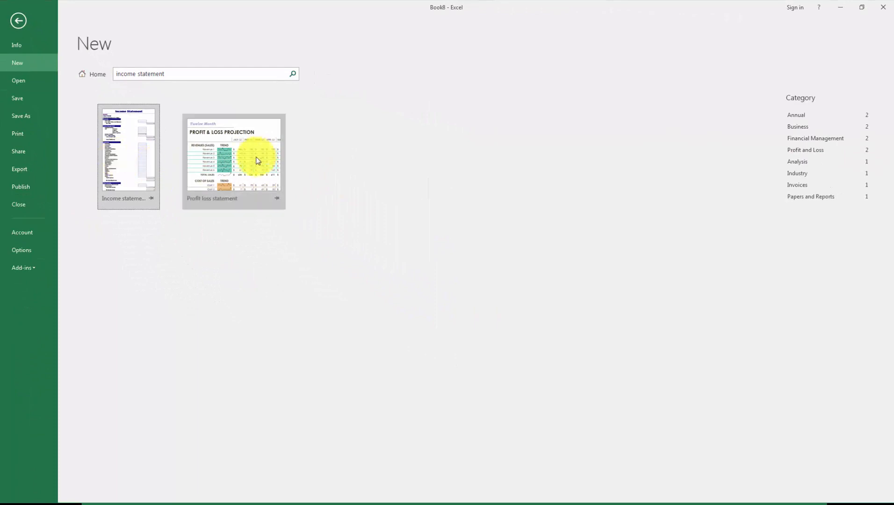
{"action": "left_click", "coordinate": [254, 160]}
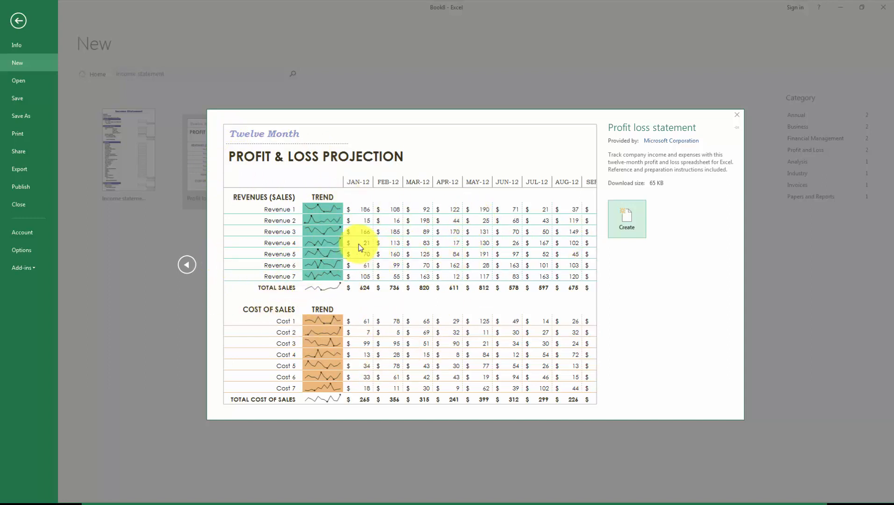
{"action": "left_click", "coordinate": [625, 221]}
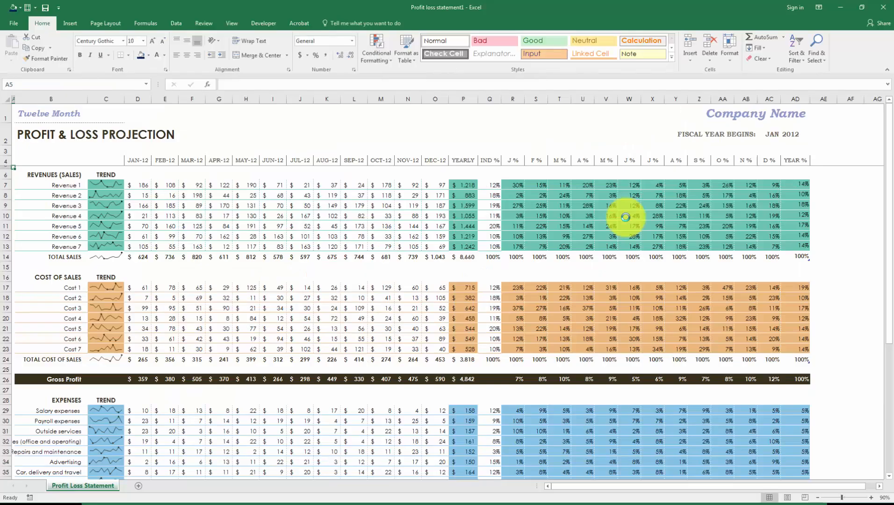
Inspect the Profit & Loss Projection sheet, including the Revenue 4 January figure and title cell.
{"action": "left_click", "coordinate": [140, 215]}
{"action": "scroll", "coordinate": [142, 214], "scroll_direction": "down", "scroll_amount": 1}
{"action": "scroll", "coordinate": [142, 214], "scroll_direction": "down", "scroll_amount": 7}
{"action": "scroll", "coordinate": [99, 176], "scroll_direction": "up", "scroll_amount": 7}
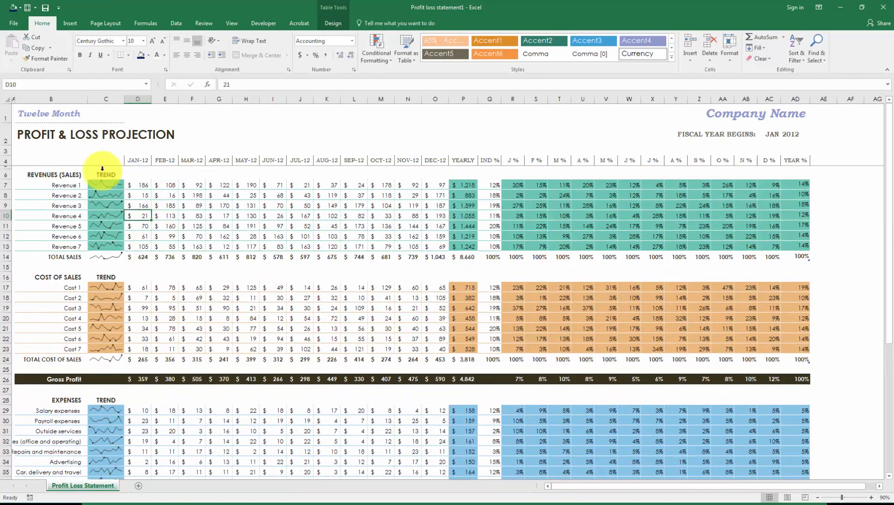
{"action": "left_click", "coordinate": [35, 151]}
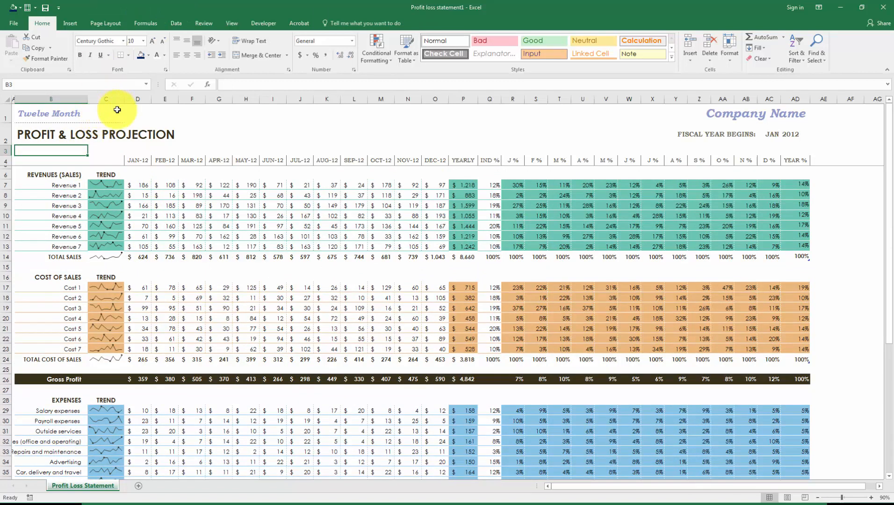
{"action": "left_click", "coordinate": [21, 129]}
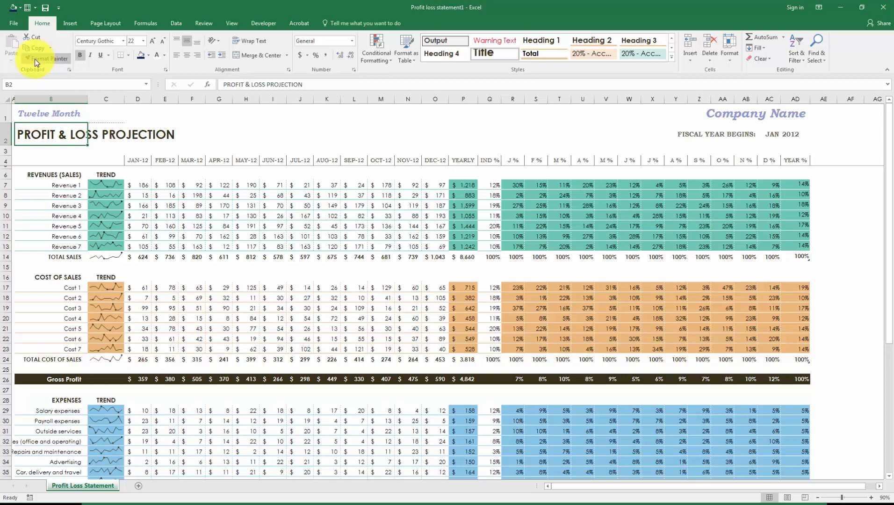
Close the Profit loss statement1 workbook without saving changes.
{"action": "left_click", "coordinate": [14, 22]}
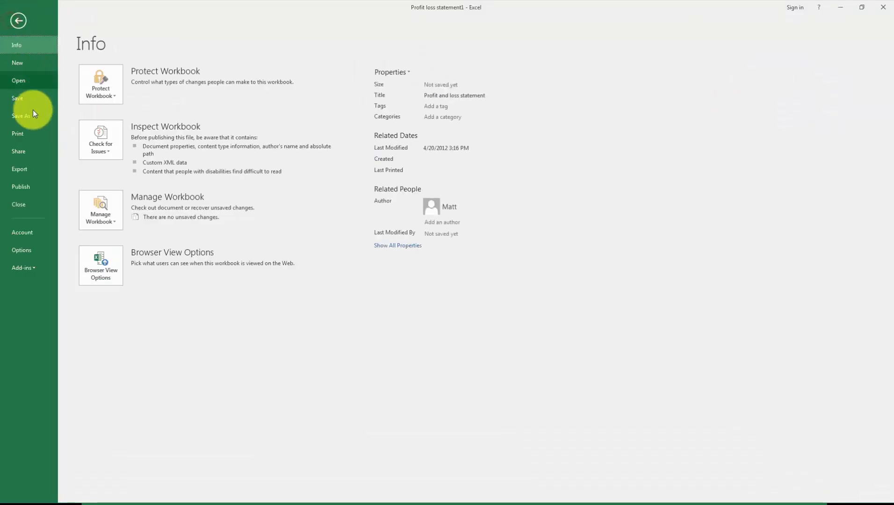
{"action": "left_click", "coordinate": [34, 213]}
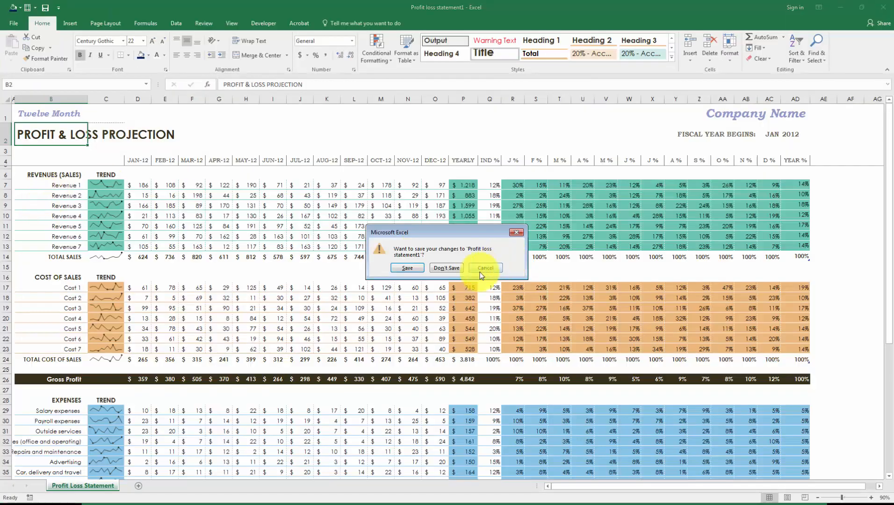
{"action": "left_click", "coordinate": [448, 270]}
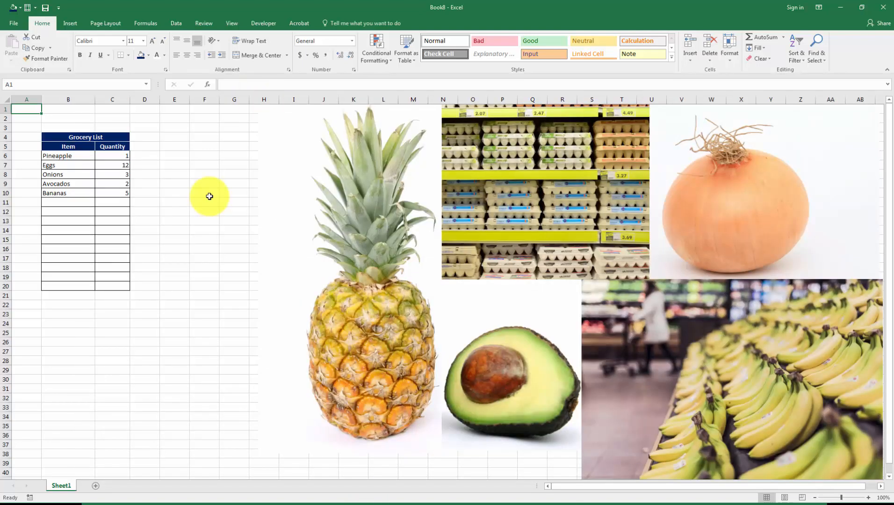
{"action": "left_click", "coordinate": [75, 135]}
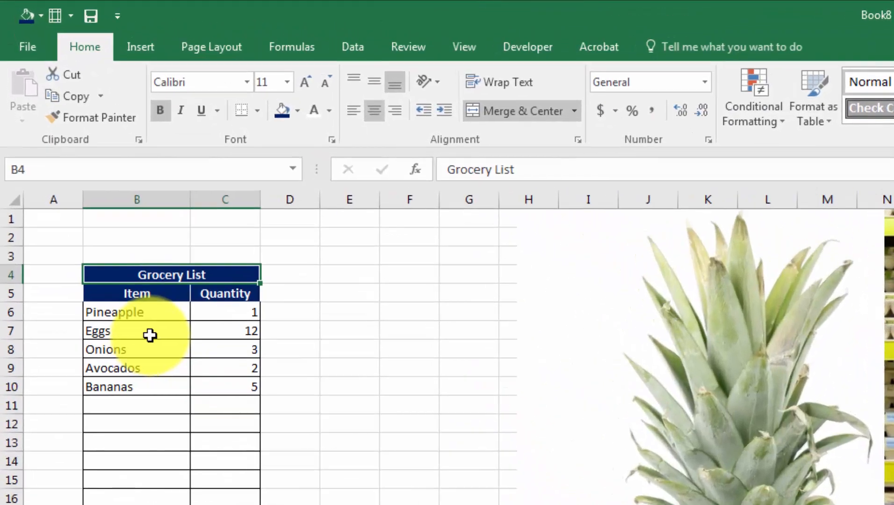
{"action": "left_click", "coordinate": [74, 167]}
{"action": "left_click_drag", "start_coordinate": [144, 313], "coordinate": [247, 311]}
{"action": "left_click_drag", "start_coordinate": [143, 339], "coordinate": [203, 323]}
{"action": "left_click", "coordinate": [149, 349]}
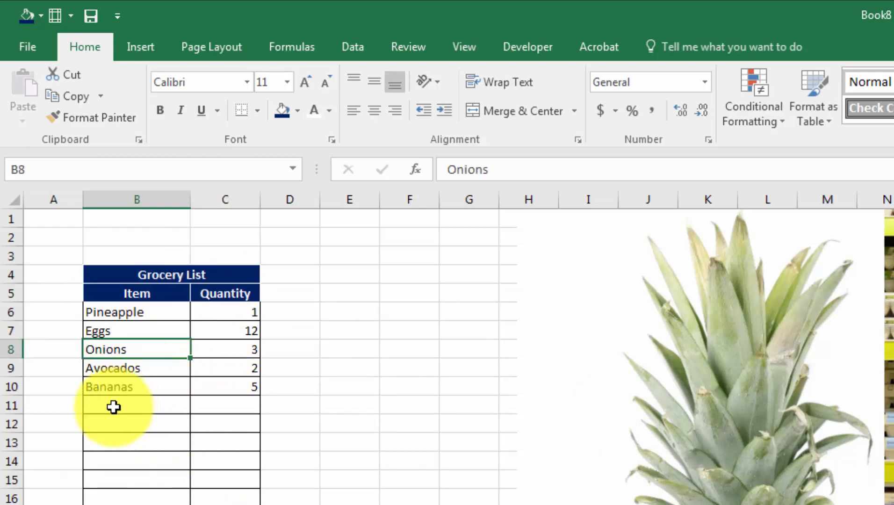
{"action": "left_click_drag", "start_coordinate": [113, 405], "coordinate": [220, 504]}
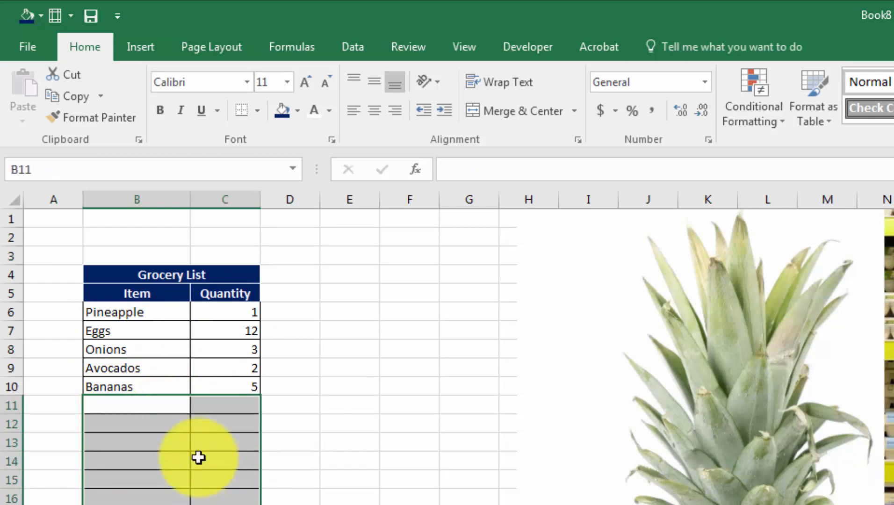
{"action": "left_click", "coordinate": [150, 395]}
{"action": "left_click_drag", "start_coordinate": [119, 297], "coordinate": [231, 377]}
{"action": "left_click", "coordinate": [98, 265]}
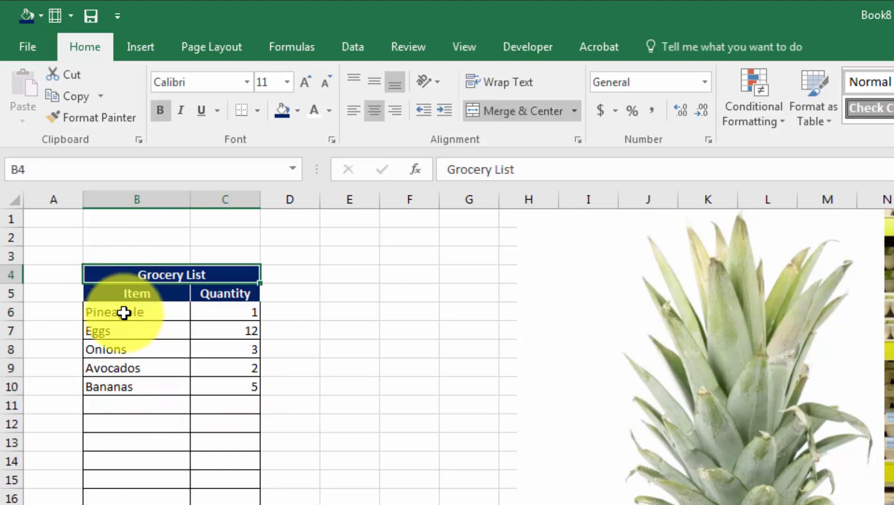
{"action": "left_click_drag", "start_coordinate": [124, 313], "coordinate": [219, 405]}
{"action": "left_click", "coordinate": [57, 221]}
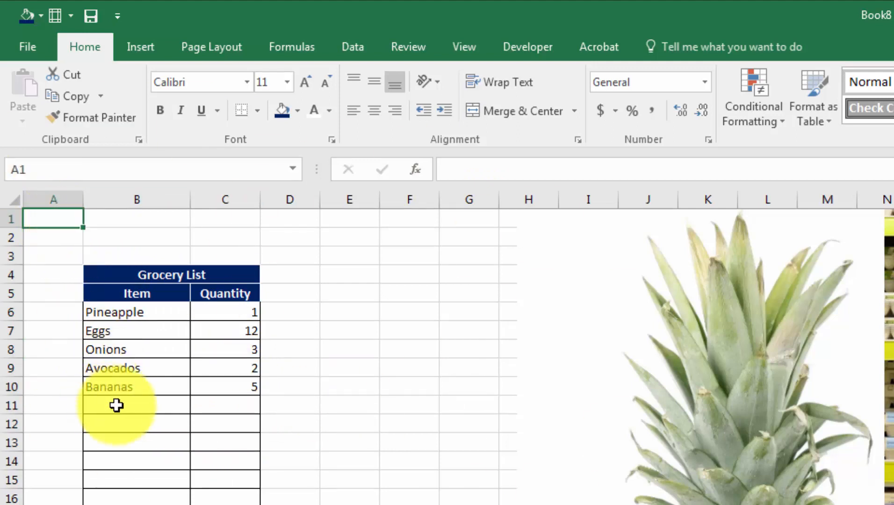
{"action": "left_click_drag", "start_coordinate": [116, 399], "coordinate": [220, 504]}
{"action": "left_click_drag", "start_coordinate": [182, 335], "coordinate": [239, 376]}
{"action": "left_click", "coordinate": [200, 330]}
{"action": "left_click", "coordinate": [54, 236]}
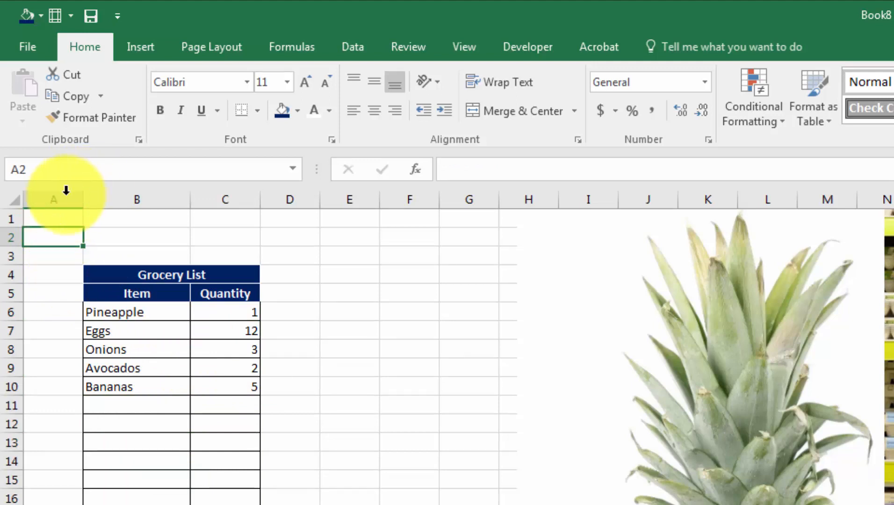
{"action": "left_click", "coordinate": [63, 219]}
{"action": "left_click", "coordinate": [59, 215]}
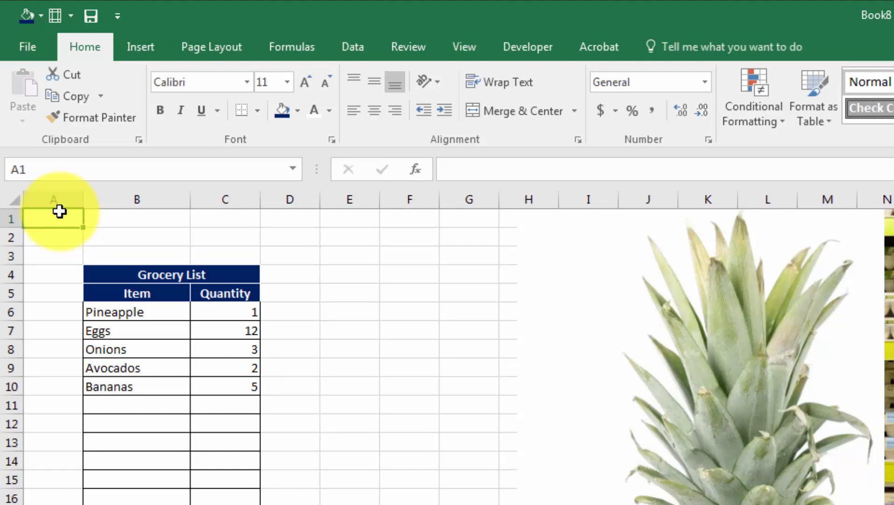
Start a Save As to My Documents with the file name 'Weekly Grocery List'.
{"action": "left_click", "coordinate": [40, 45]}
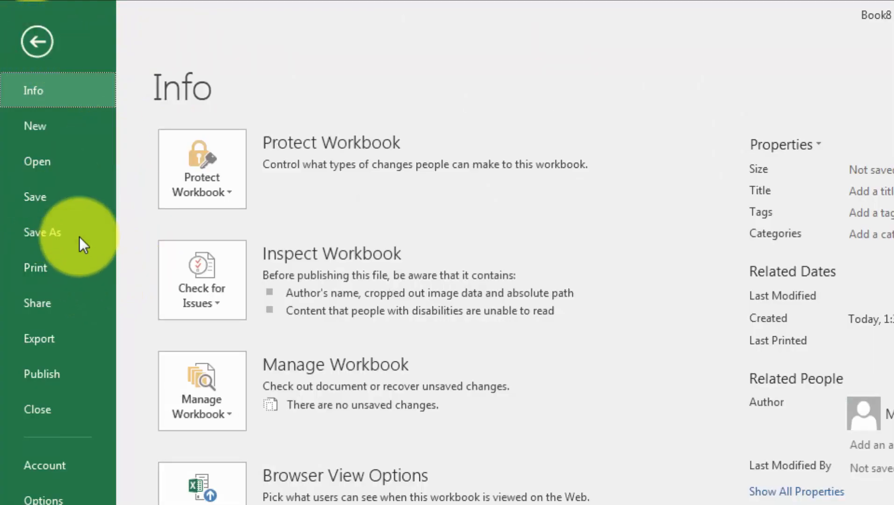
{"action": "left_click", "coordinate": [52, 199]}
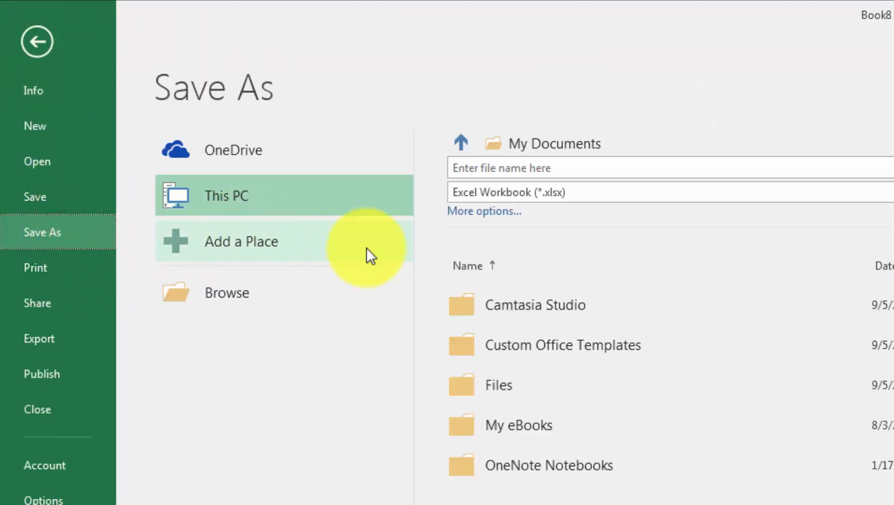
{"action": "left_click", "coordinate": [546, 169]}
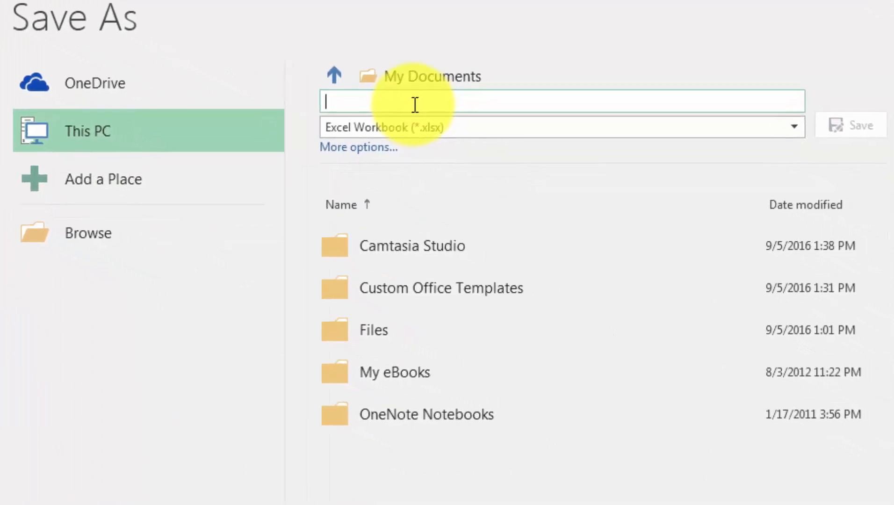
{"action": "type", "text": "Weekly Grocery List"}
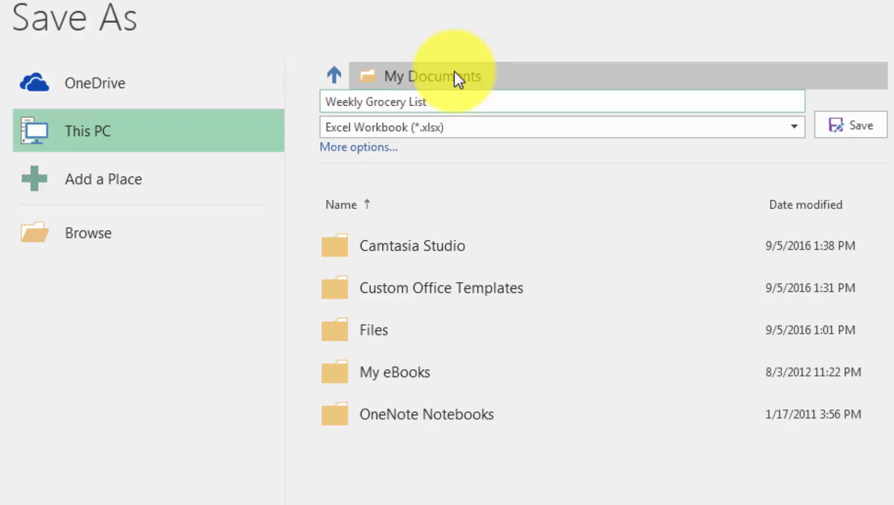
{"action": "left_click", "coordinate": [617, 126]}
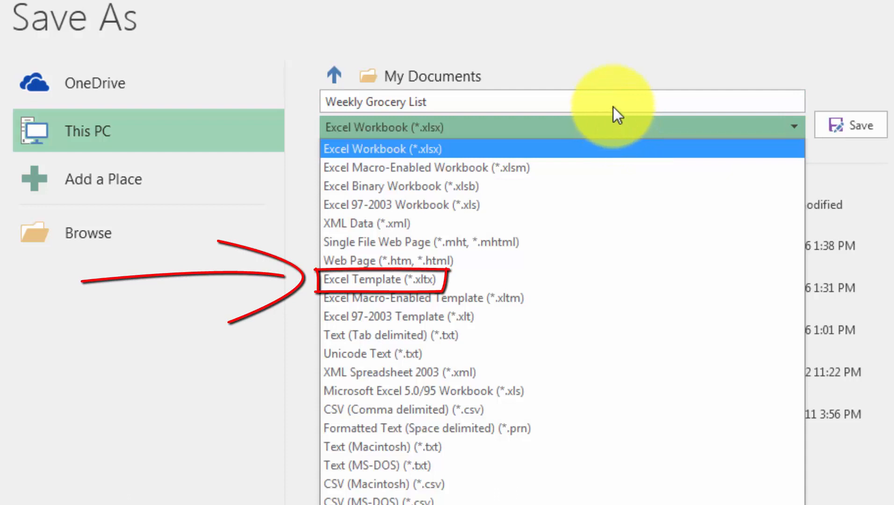
Save it as Excel Template (*.xltx) named Weekly Grocery List.xltx in Custom Office Templates.
{"action": "left_click", "coordinate": [610, 281]}
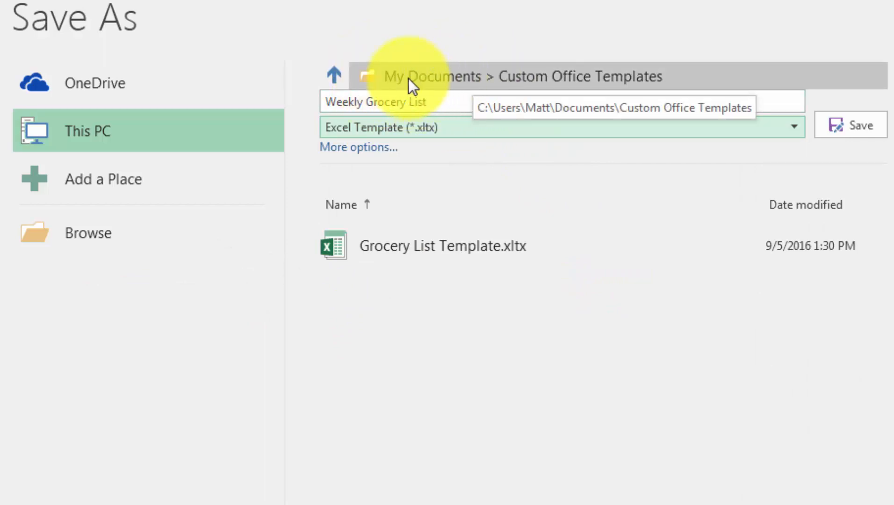
{"action": "left_click", "coordinate": [489, 23]}
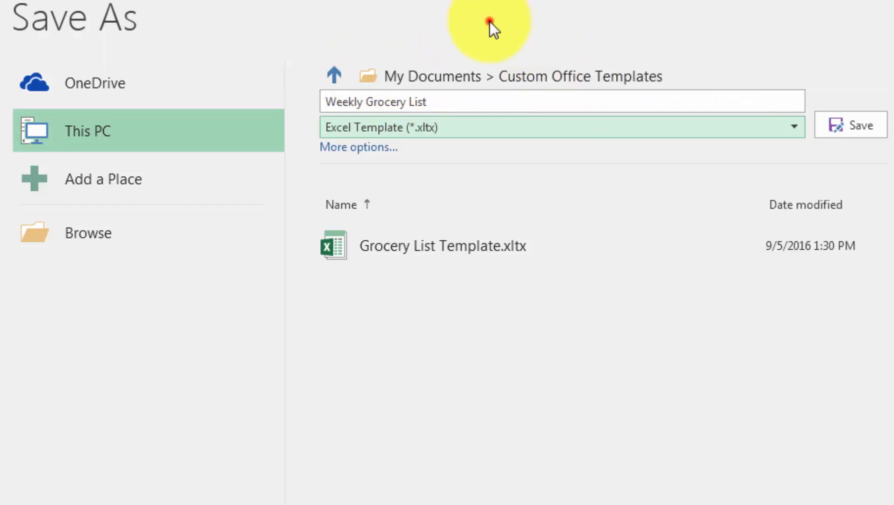
{"action": "left_click", "coordinate": [848, 130]}
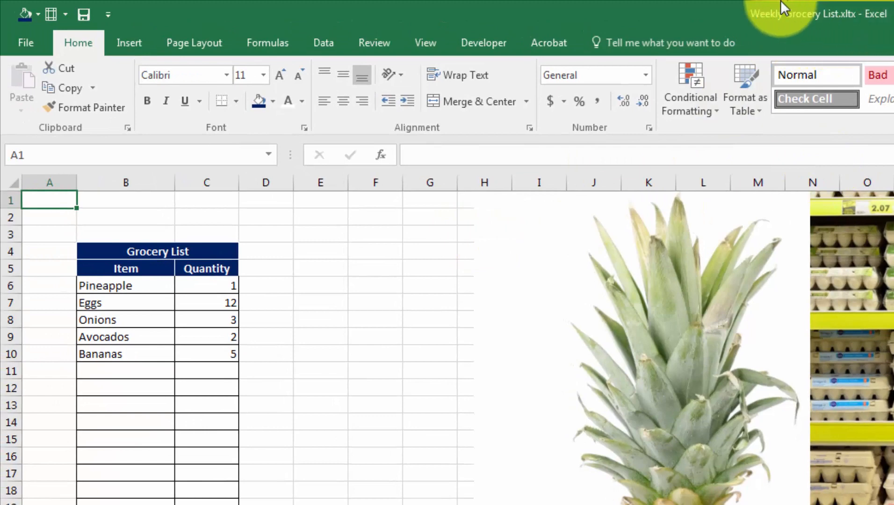
Close Weekly Grocery List.xltx so the blank Book9 workbook remains.
{"action": "left_click", "coordinate": [51, 199]}
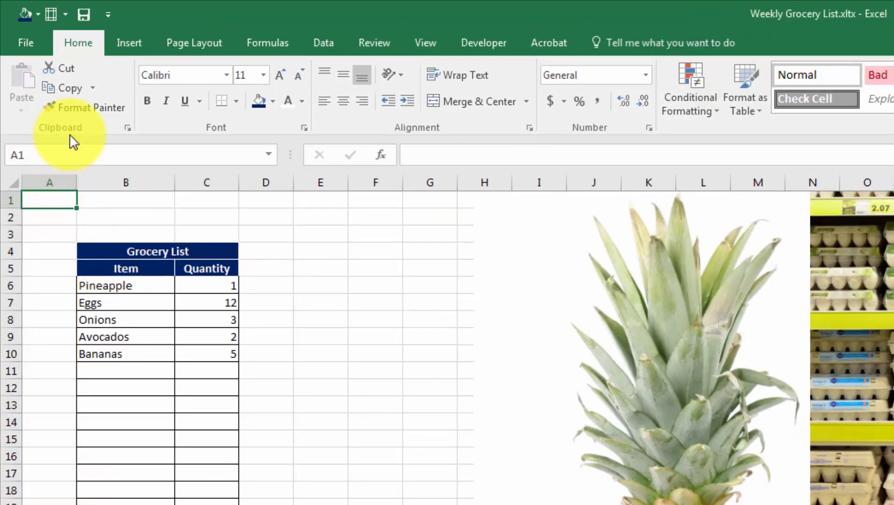
{"action": "left_click", "coordinate": [21, 50]}
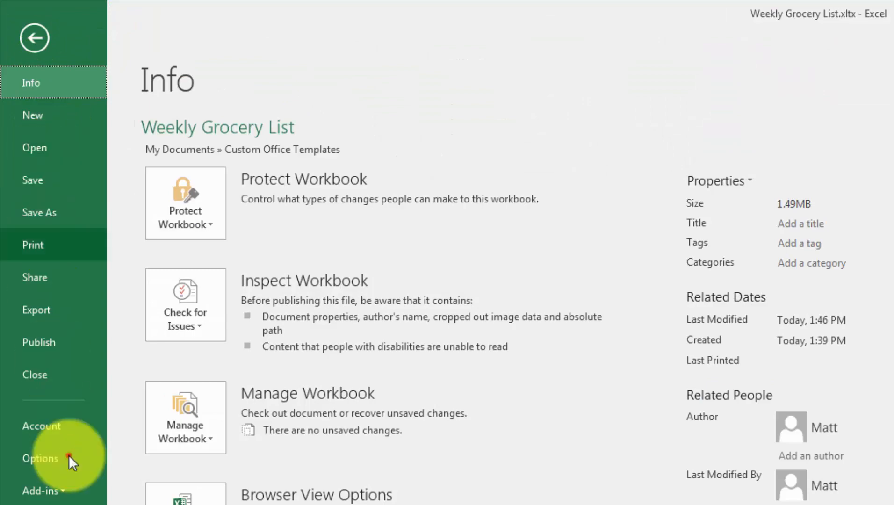
{"action": "left_click", "coordinate": [49, 428]}
{"action": "left_click", "coordinate": [47, 374]}
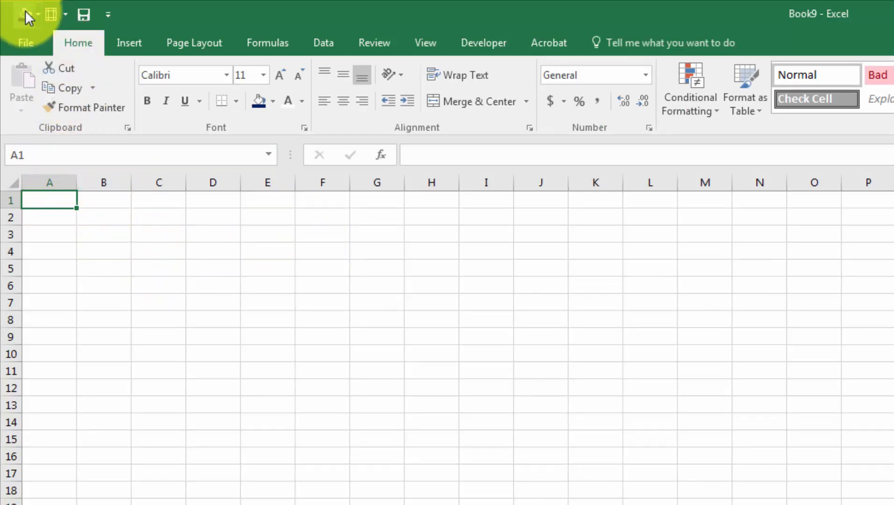
Open the Personal templates under File > New and create a workbook from Weekly Grocery List.
{"action": "left_click", "coordinate": [21, 49]}
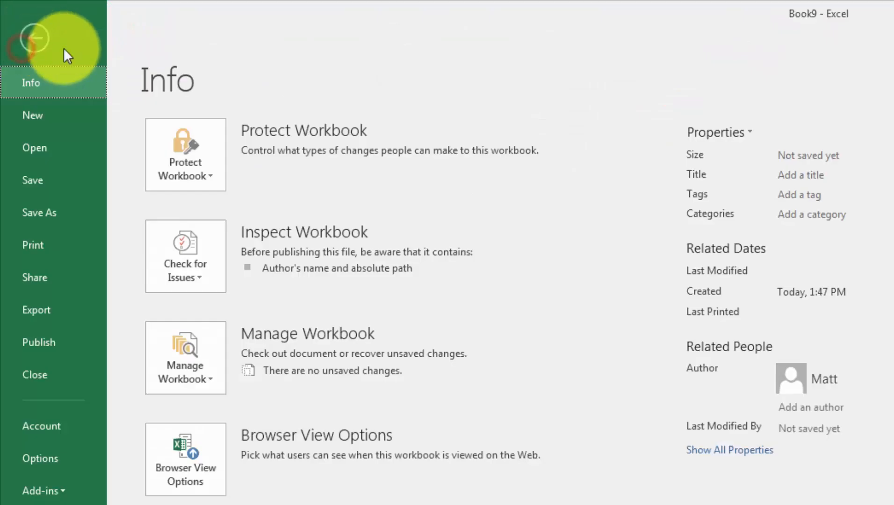
{"action": "left_click", "coordinate": [55, 122]}
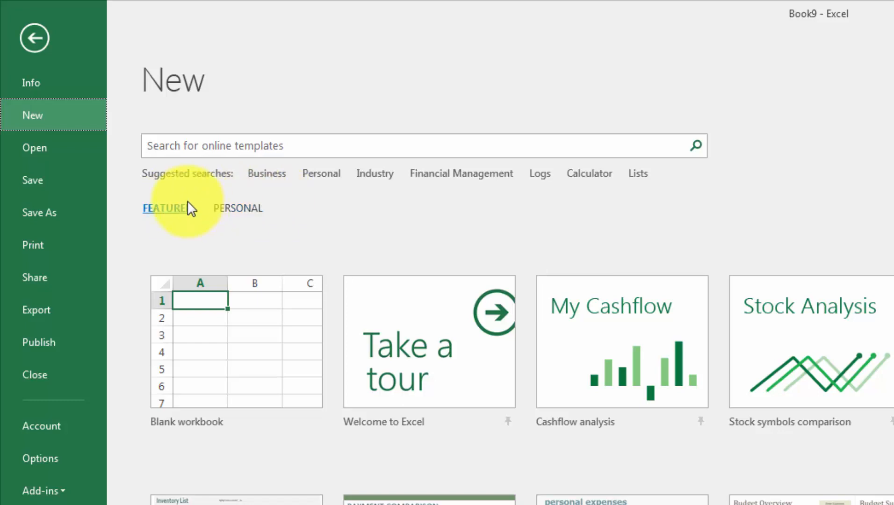
{"action": "left_click", "coordinate": [173, 201]}
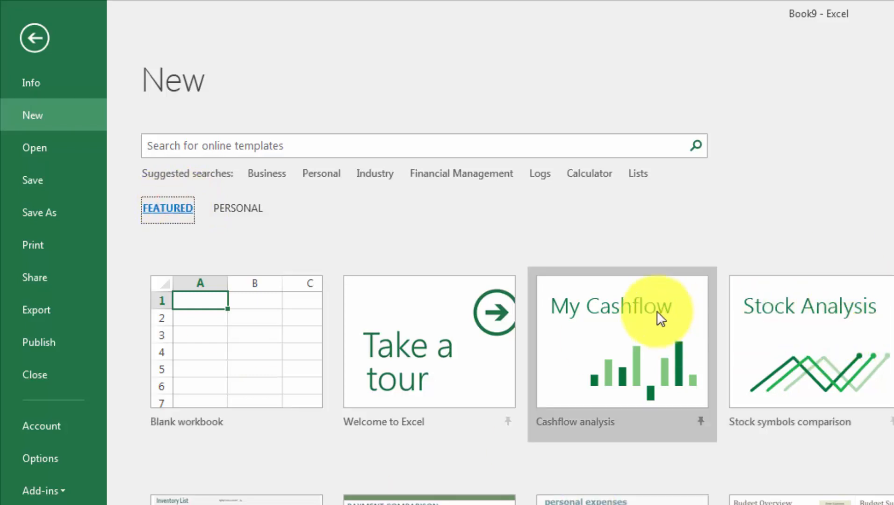
{"action": "left_click", "coordinate": [242, 213]}
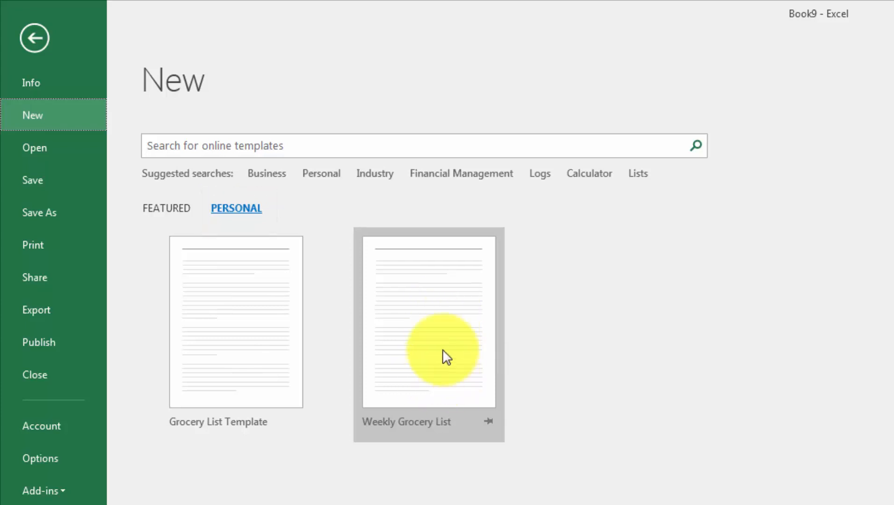
{"action": "left_click", "coordinate": [437, 326]}
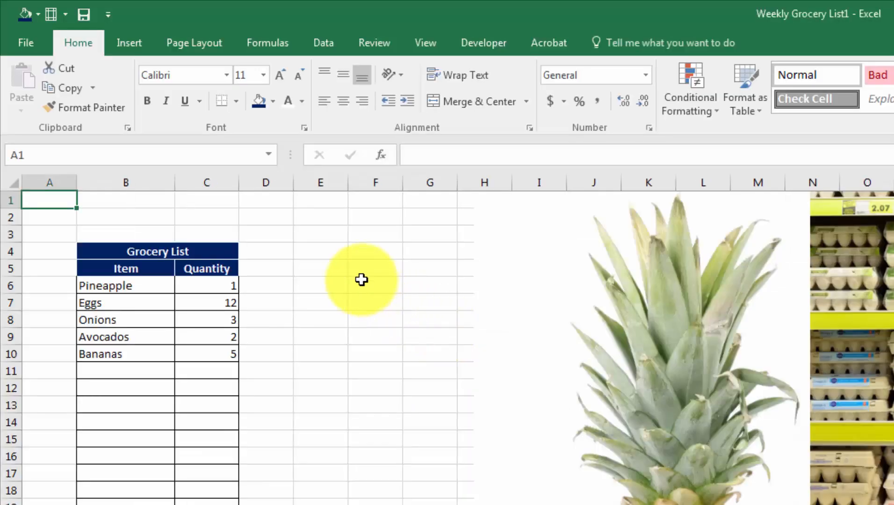
{"action": "left_click", "coordinate": [152, 216]}
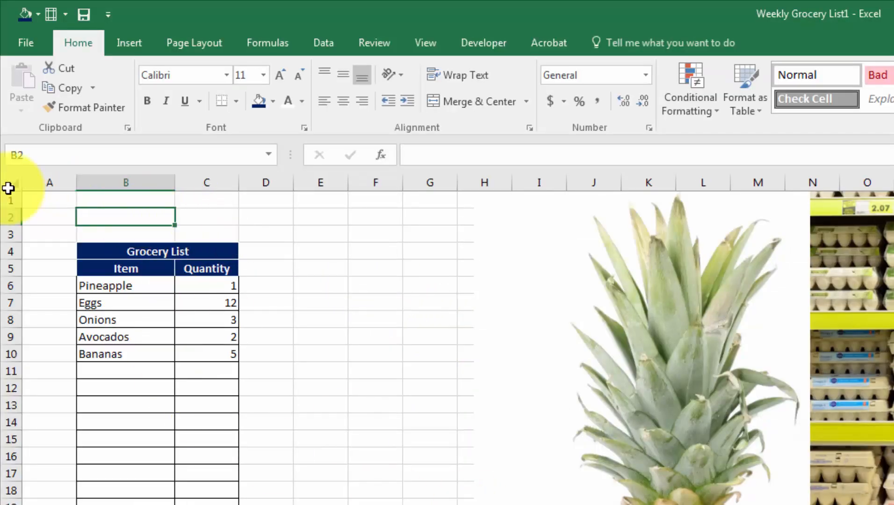
{"action": "left_click_drag", "start_coordinate": [108, 299], "coordinate": [164, 325]}
{"action": "left_click", "coordinate": [126, 286]}
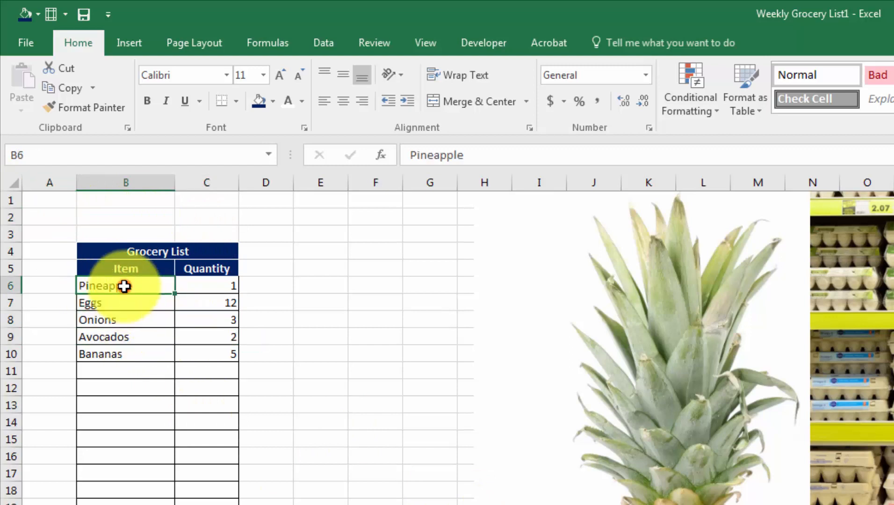
{"action": "left_click", "coordinate": [126, 306]}
{"action": "left_click", "coordinate": [153, 334]}
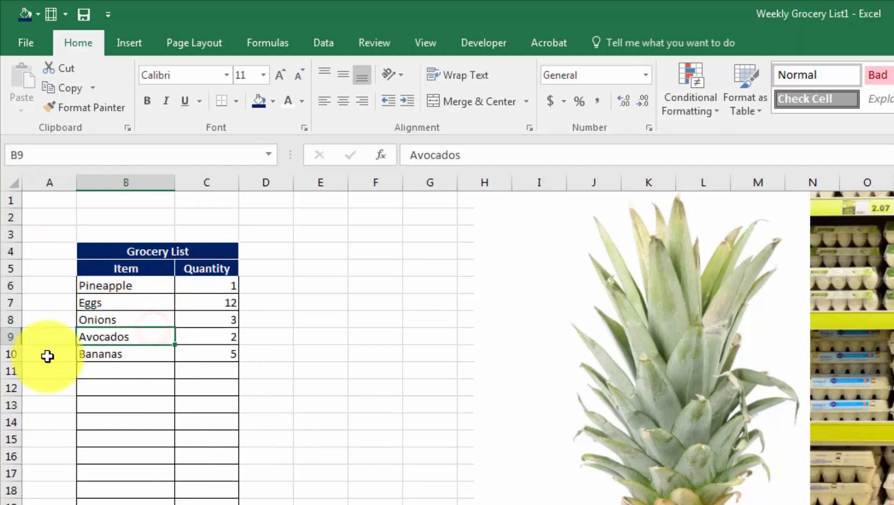
{"action": "left_click", "coordinate": [125, 388]}
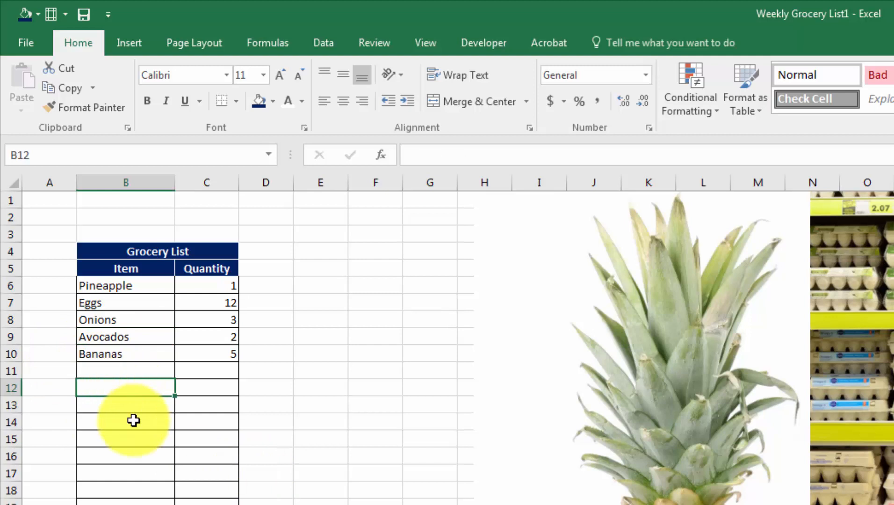
{"action": "left_click", "coordinate": [106, 371]}
{"action": "left_click_drag", "start_coordinate": [101, 269], "coordinate": [206, 334]}
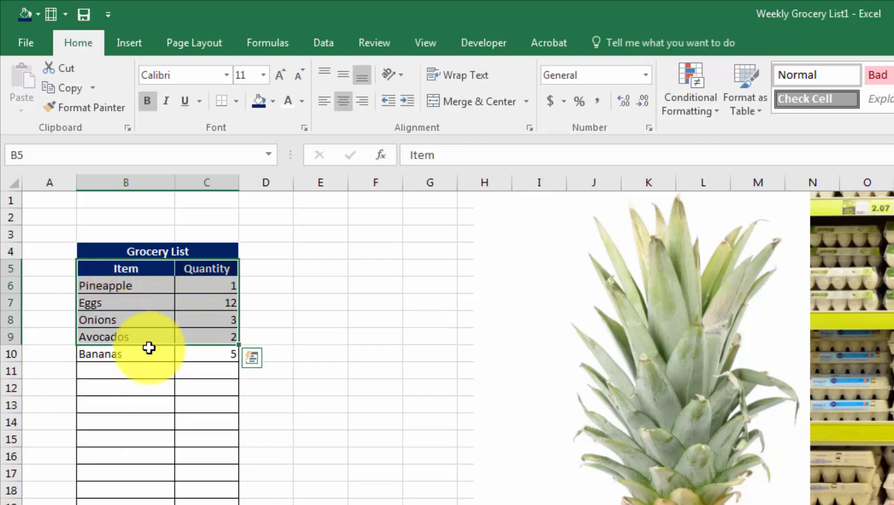
{"action": "left_click", "coordinate": [149, 348]}
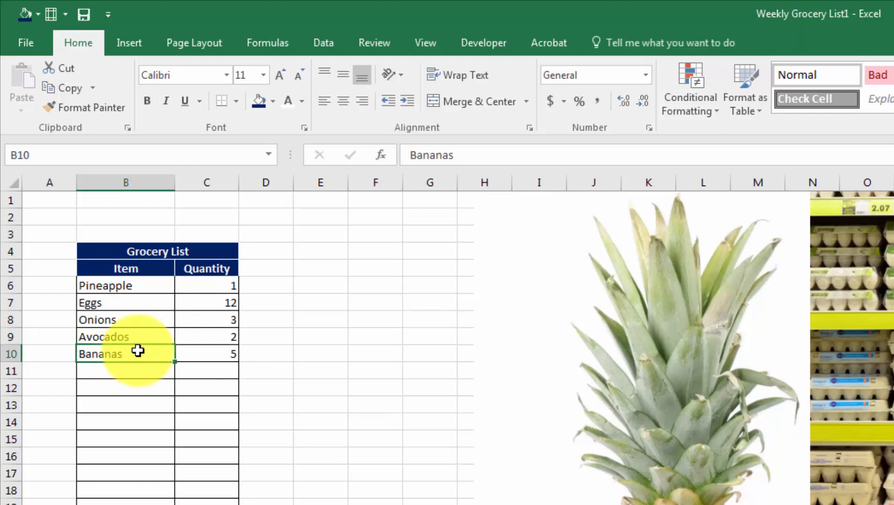
{"action": "left_click", "coordinate": [147, 372]}
{"action": "left_click", "coordinate": [58, 201]}
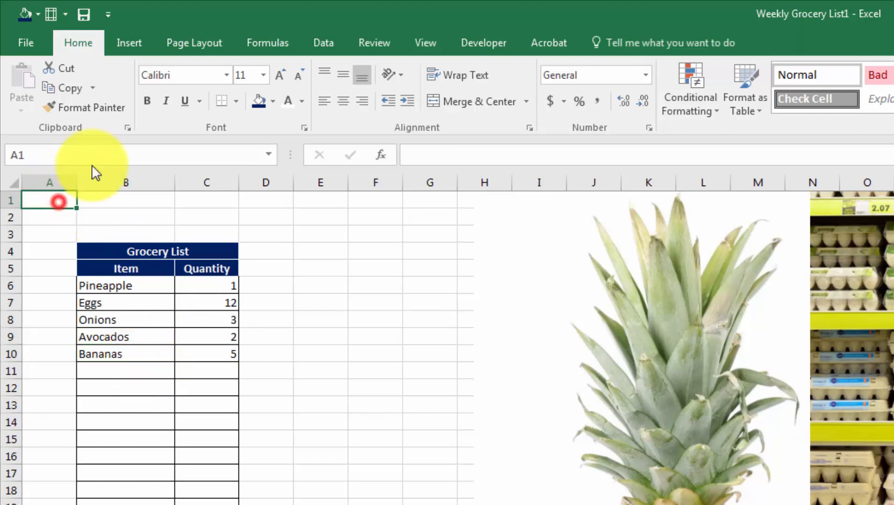